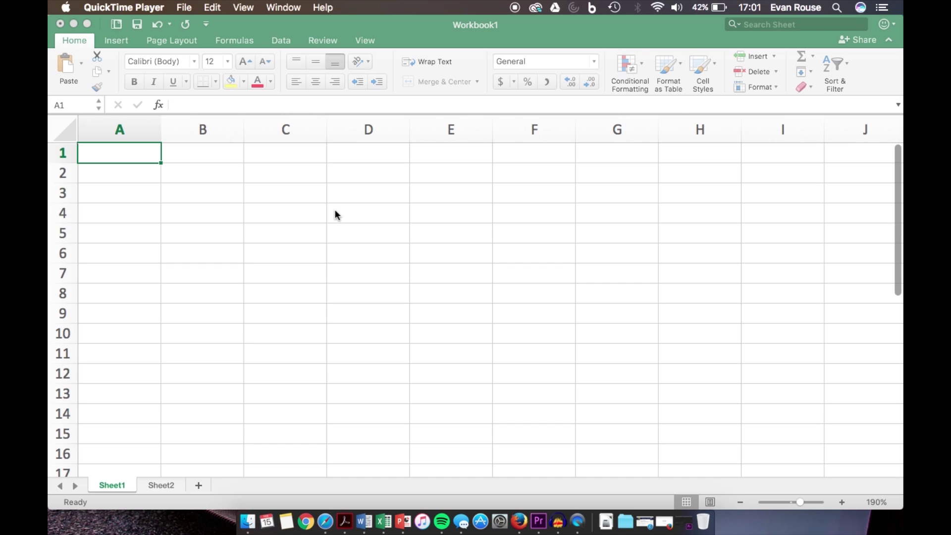
Step: Enter the headers 'X Variable' in A1 and 'Y Variable' in B1
click(142, 150)
text(X Variable)
key(Tab)
text(Y Varial)
key(BackSpace)
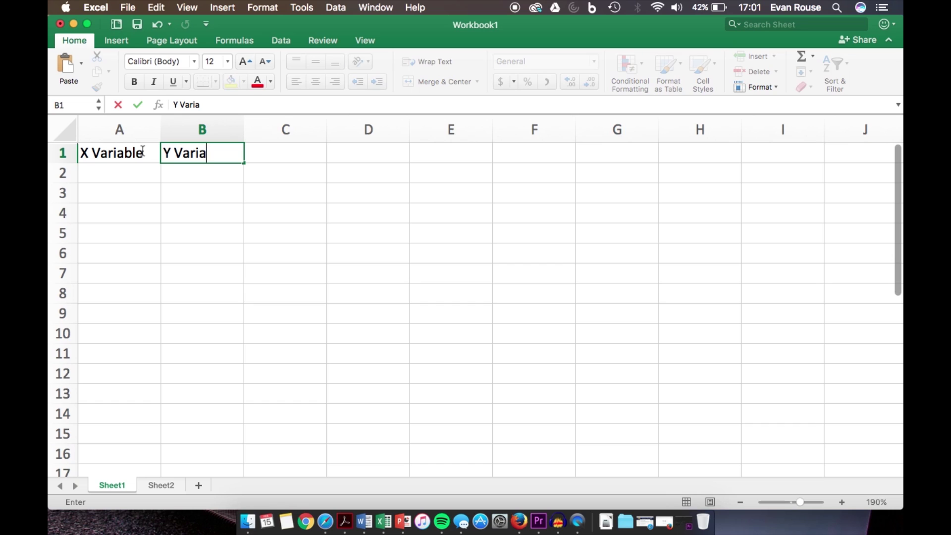
text(ble)
Step: Enter the X values 0 through 5 in A2:A7
click(111, 181)
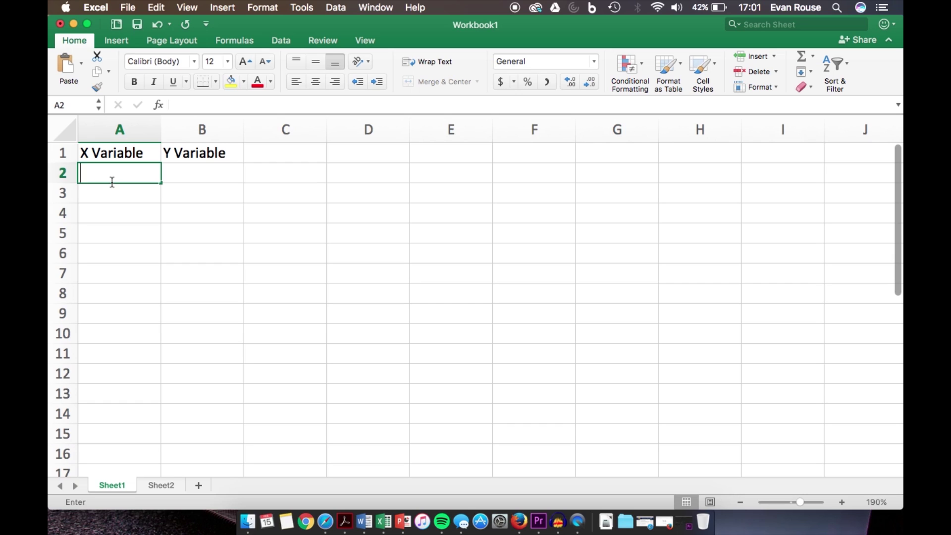
text(0)
key(Return)
text(1)
key(Return)
text(2)
key(Return)
text(3)
key(Return)
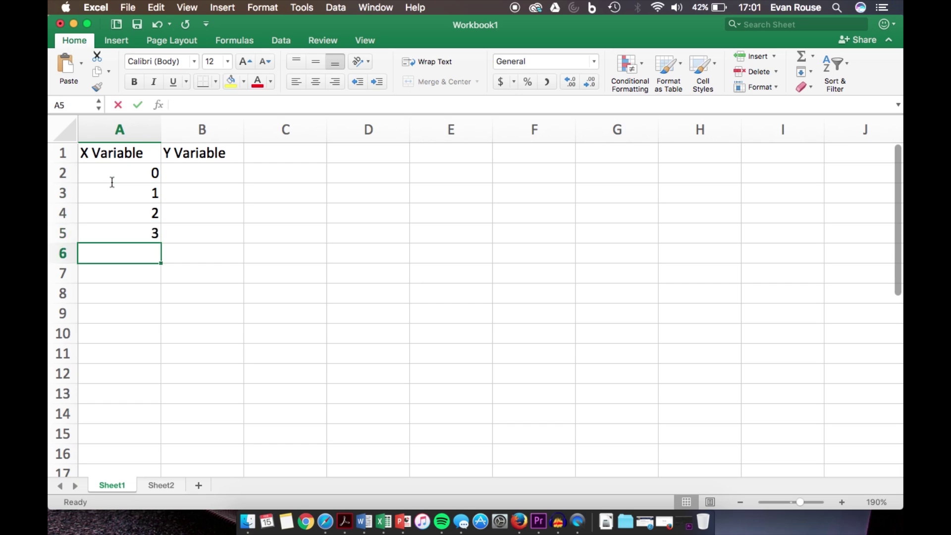
text(4)
key(Return)
text(5)
key(Return)
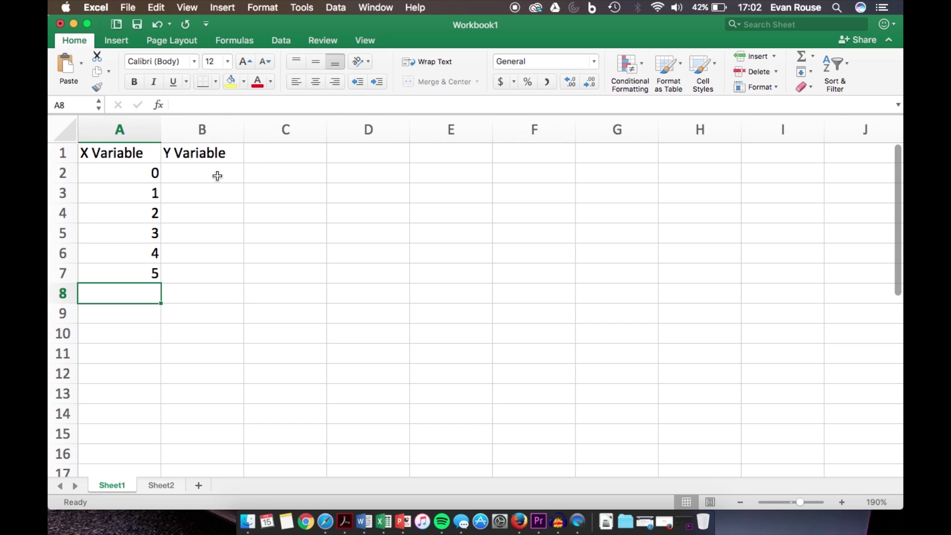
Step: Enter the Y values 1 through 6 in B2:B7
click(217, 176)
text(1)
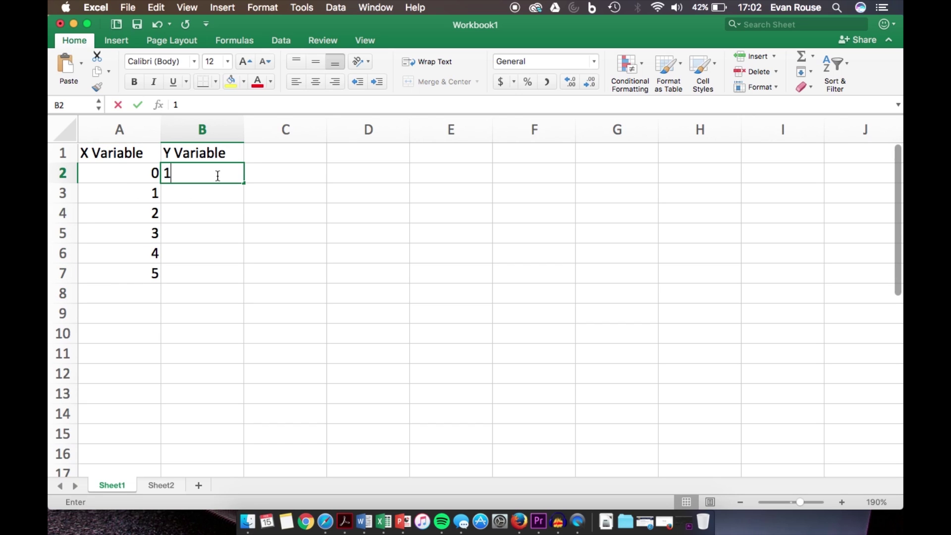
key(Return)
text(2)
key(Return)
text(3)
key(Return)
text(4)
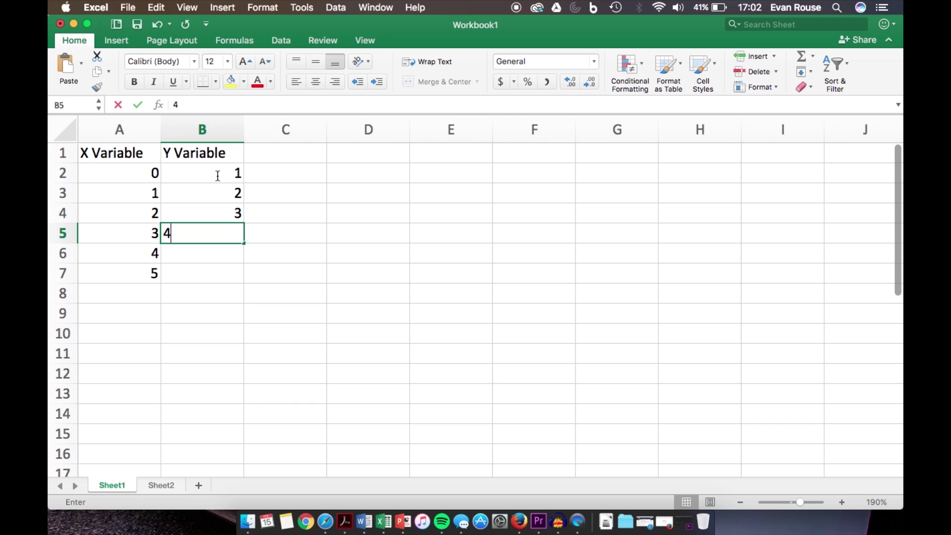
key(Return)
text(5)
key(Return)
text(6)
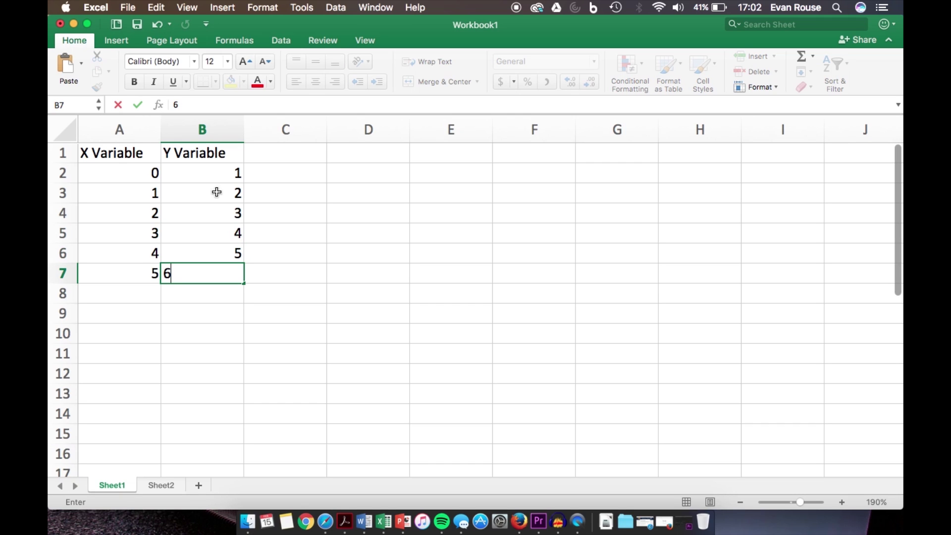
click(197, 300)
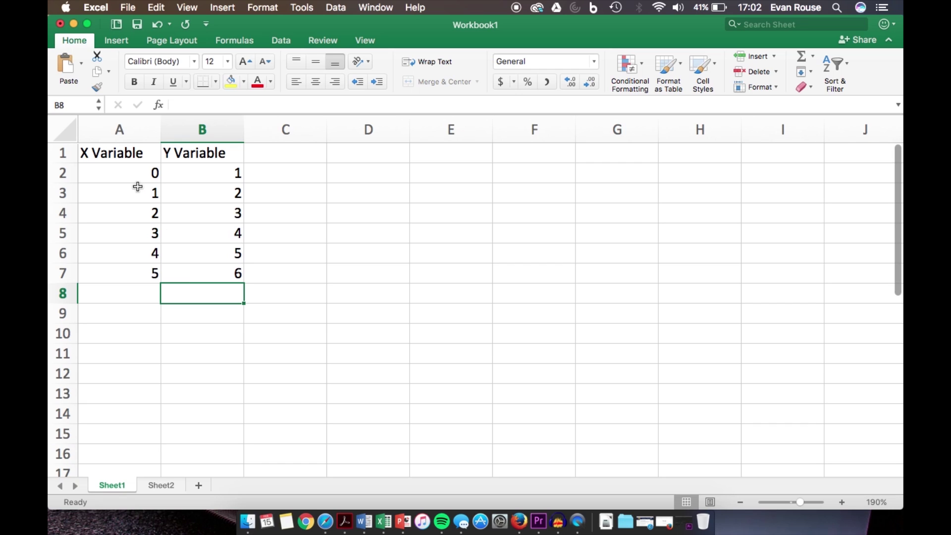
click(120, 129)
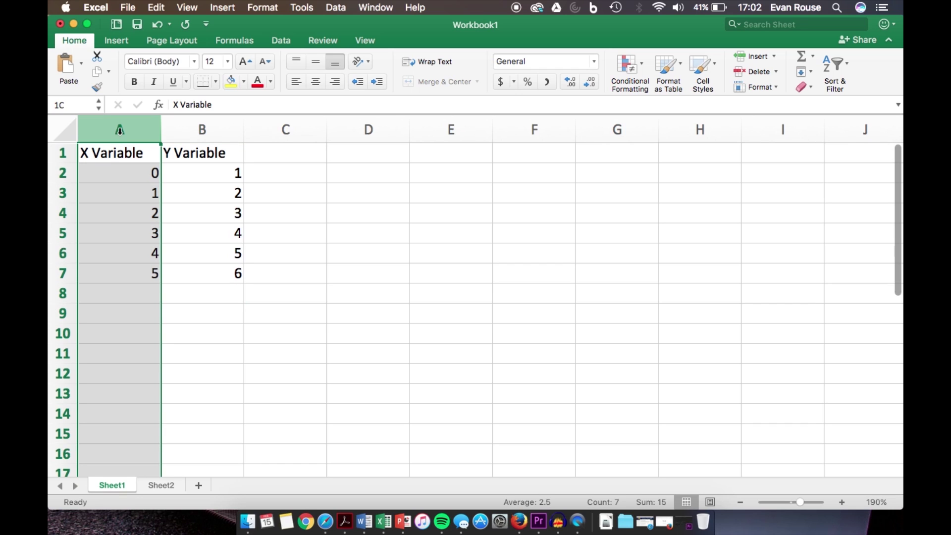
click(229, 131)
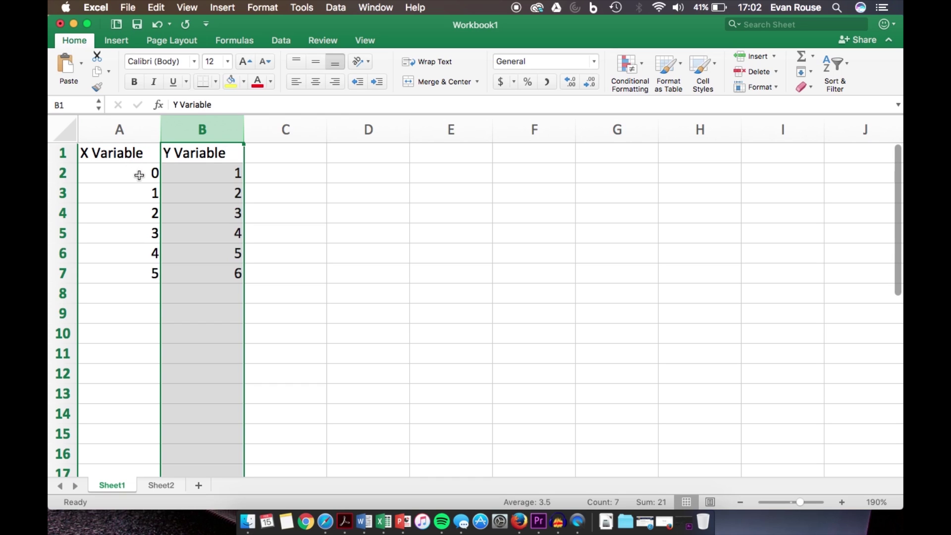
click(139, 176)
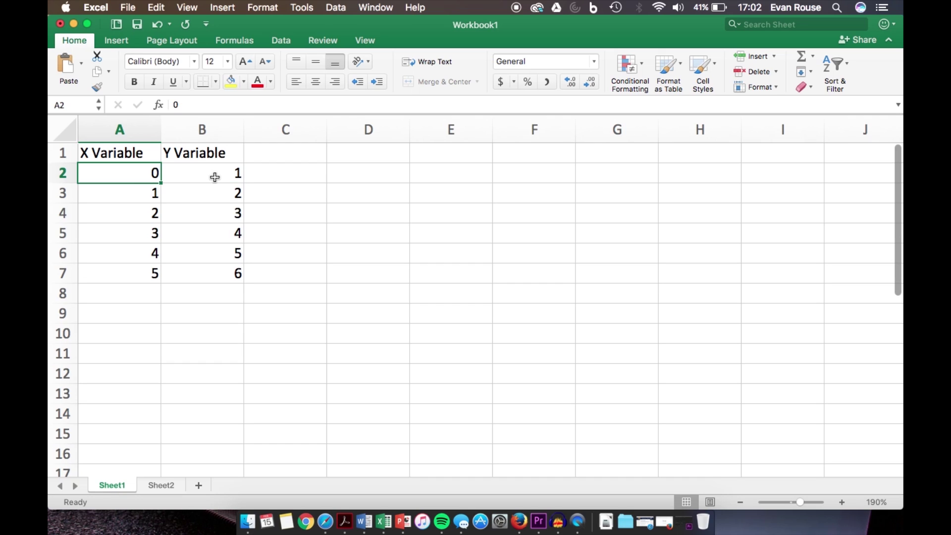
click(213, 177)
click(144, 196)
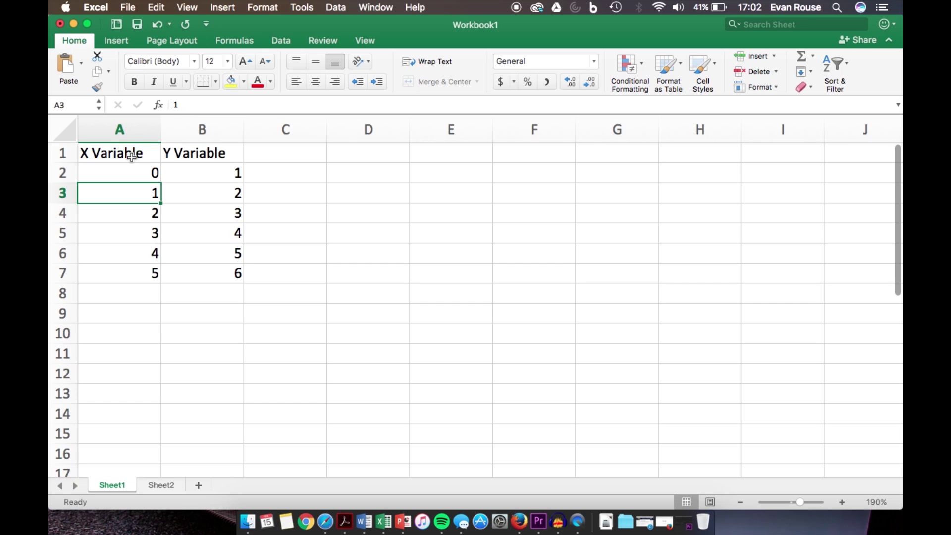
drag(132, 156, 220, 273)
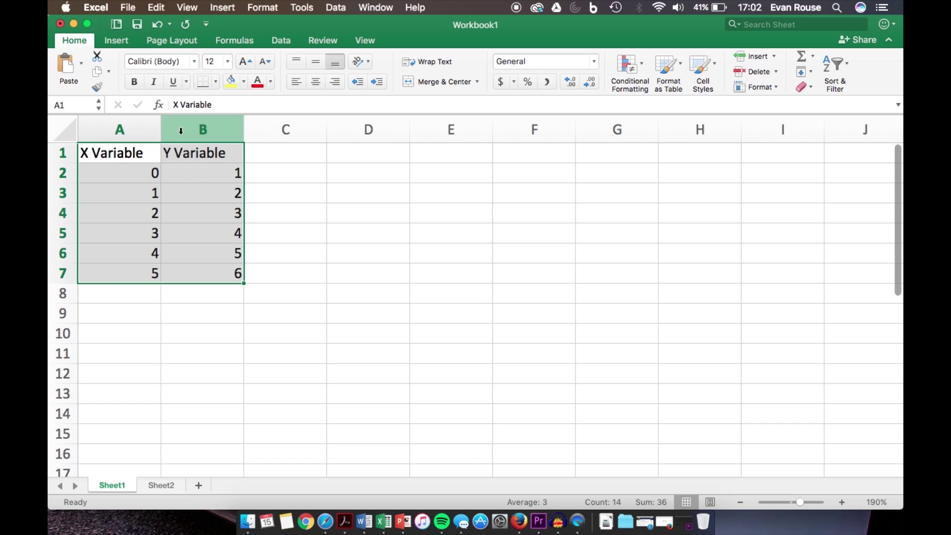
Step: Insert a Scatter with Straight Lines and Markers chart from the Insert tab's scatter gallery
click(123, 43)
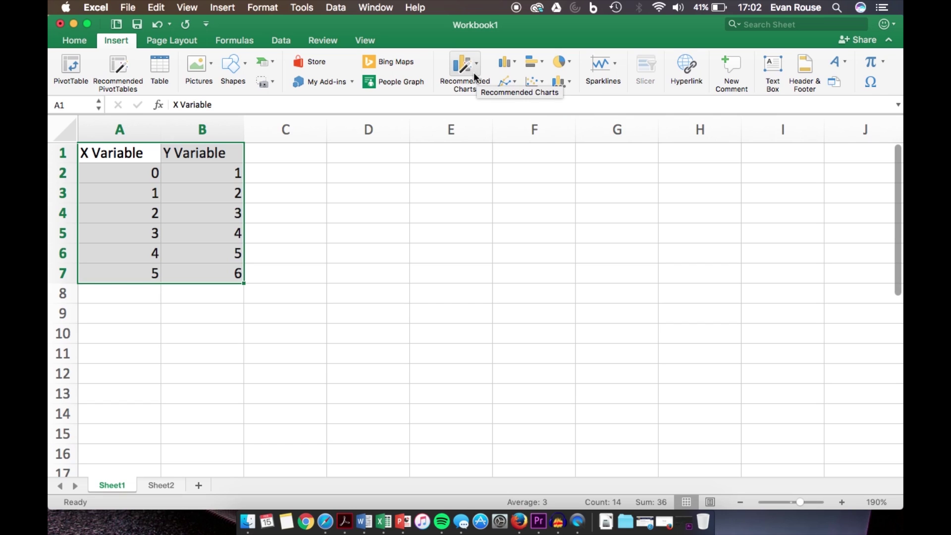
click(543, 87)
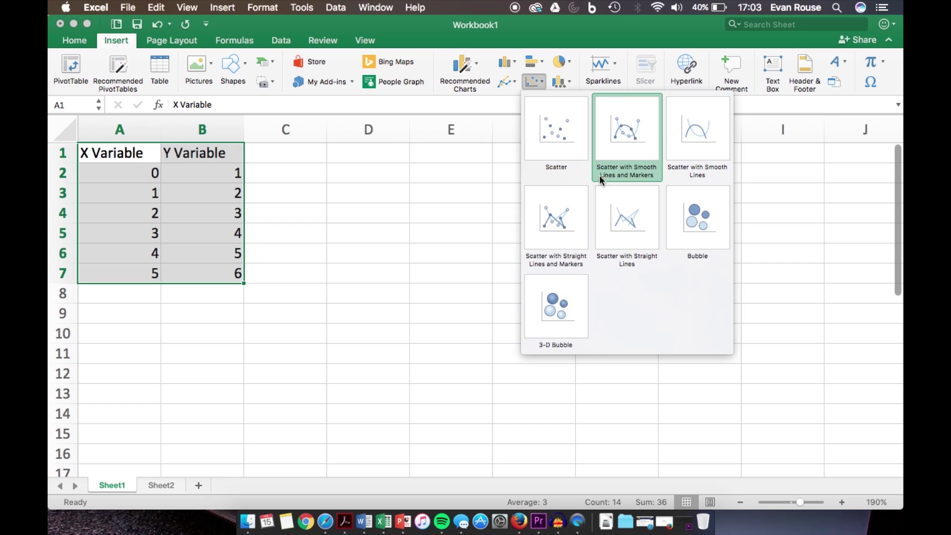
click(572, 214)
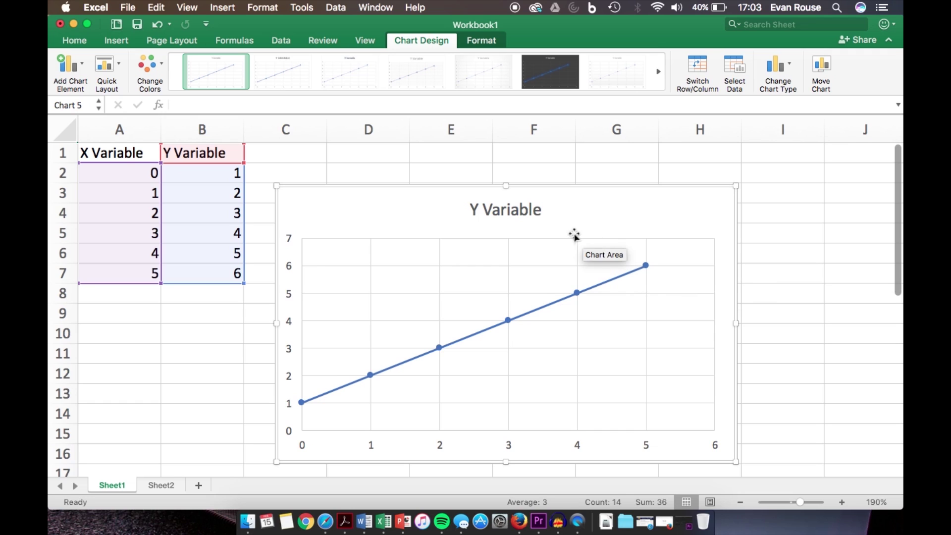
Step: Select the chart's 'Y Variable' title
click(505, 211)
Step: Replace the chart title 'Y Variable' with 'Graph'
triple_click(495, 210)
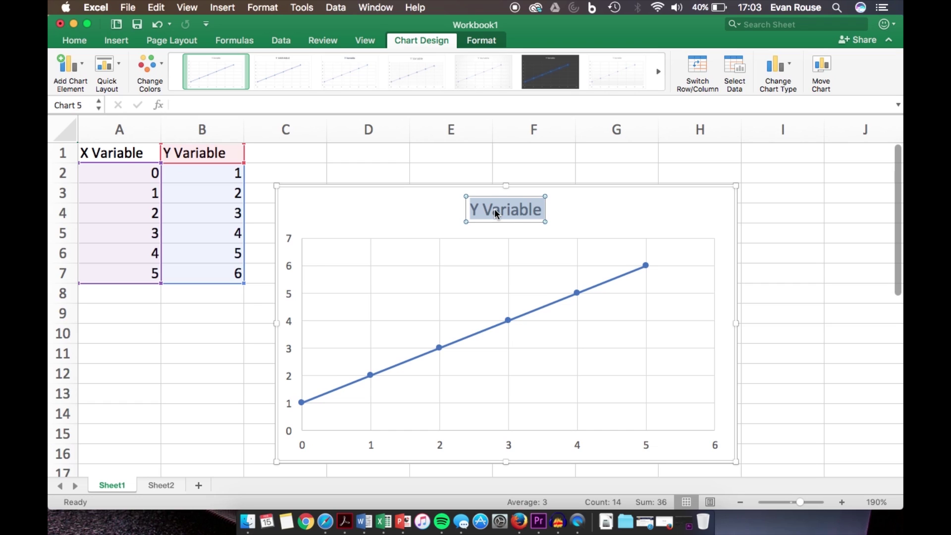
text(Graph)
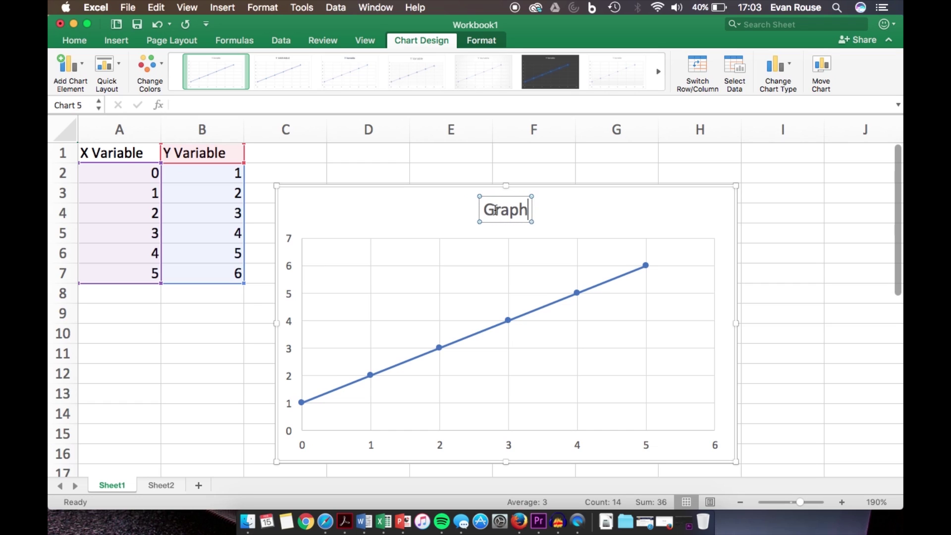
click(419, 206)
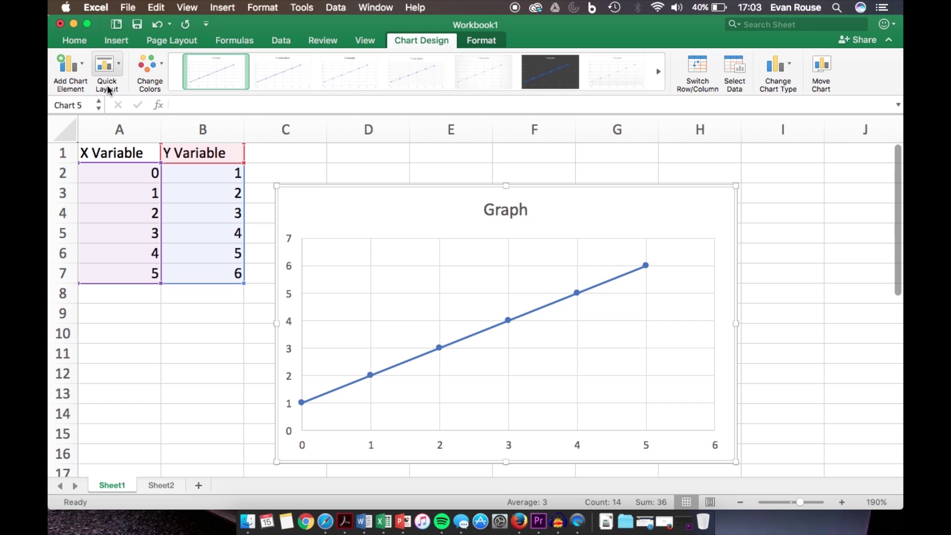
click(81, 66)
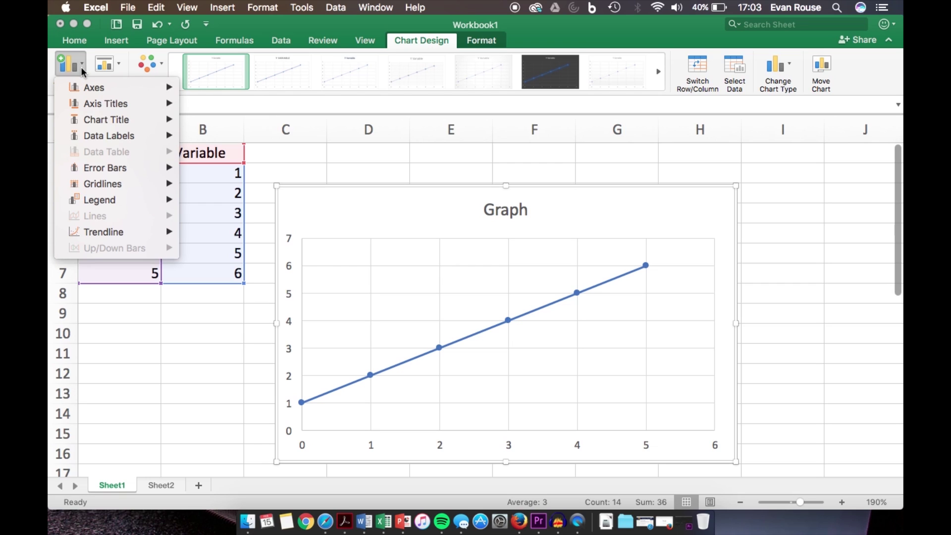
Step: Title the horizontal axis 'Time' and add a vertical axis title placeholder
mouse_move(88, 104)
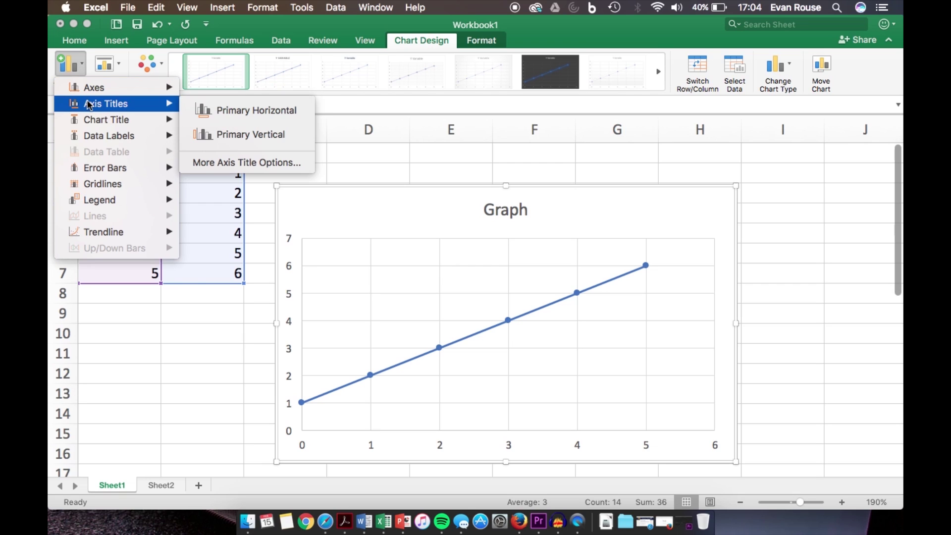
click(263, 116)
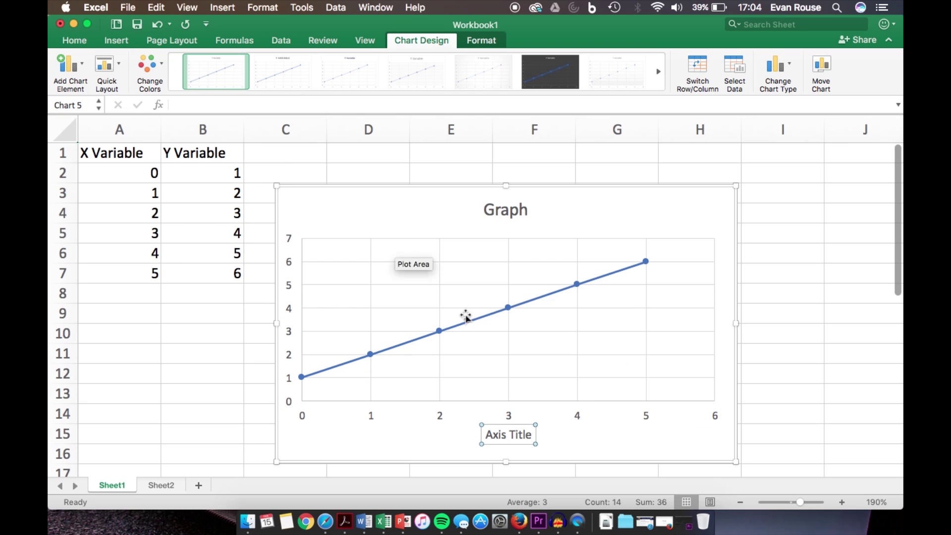
triple_click(498, 433)
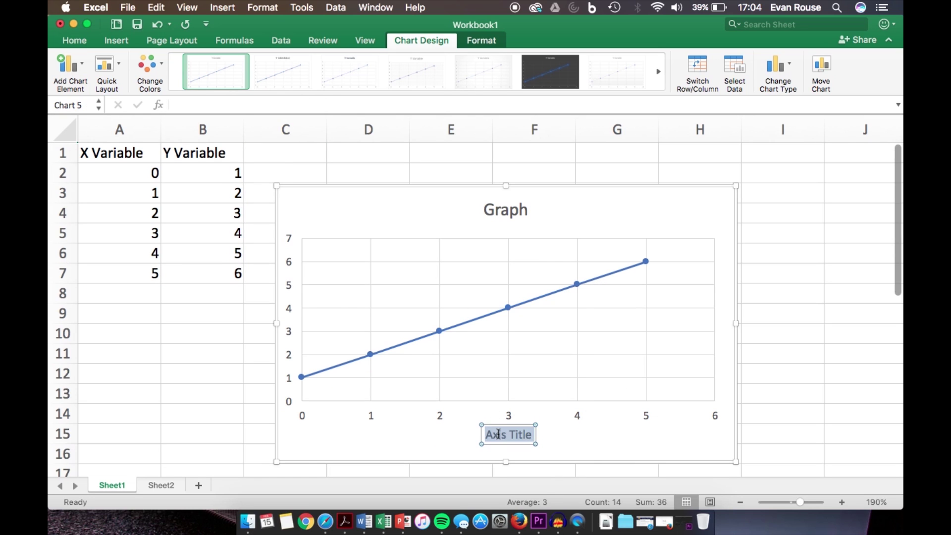
text(Time)
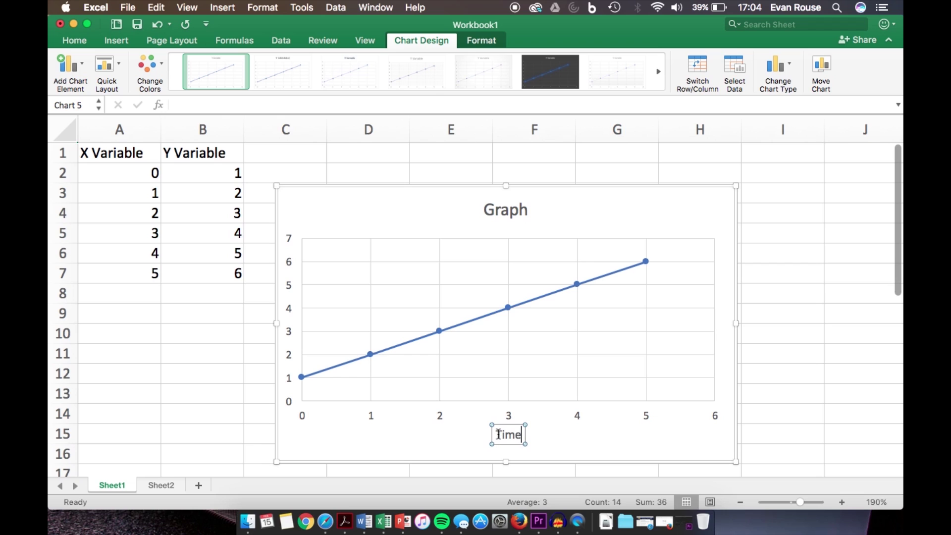
click(69, 63)
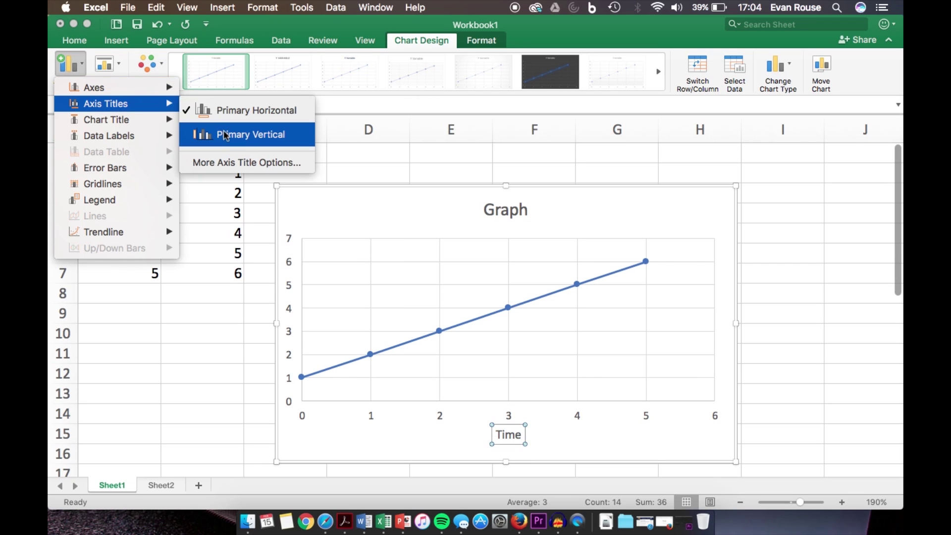
click(224, 134)
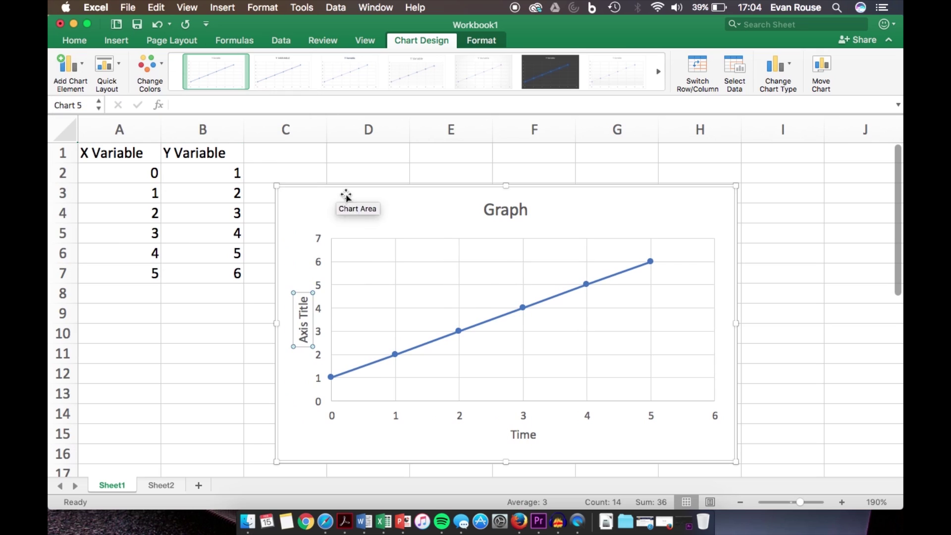
Step: Change the vertical axis title placeholder to read 'Distance'
drag(303, 342, 303, 321)
triple_click(303, 322)
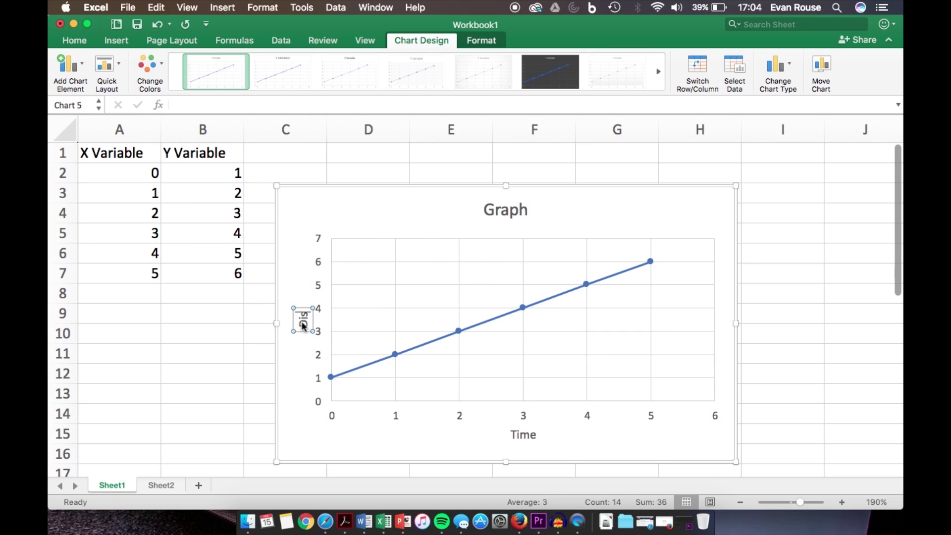
text(Distance)
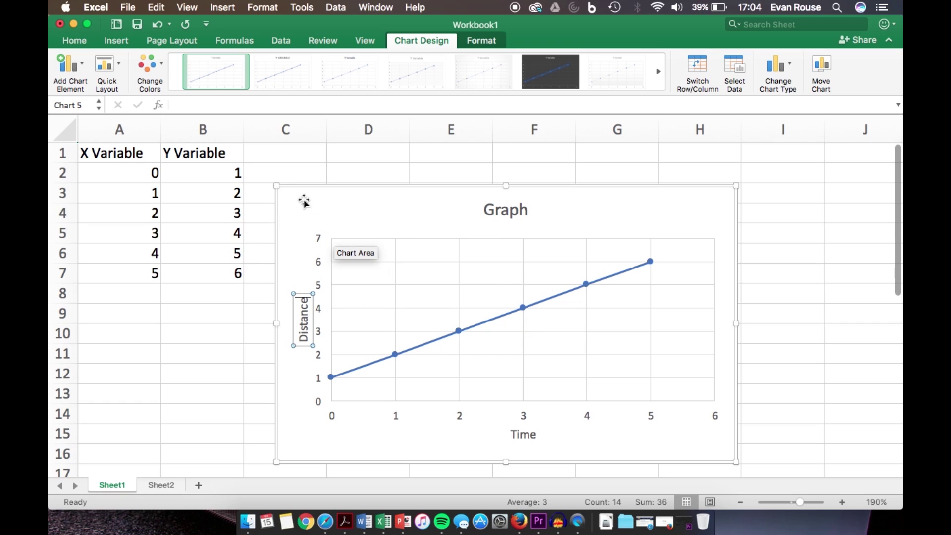
click(86, 68)
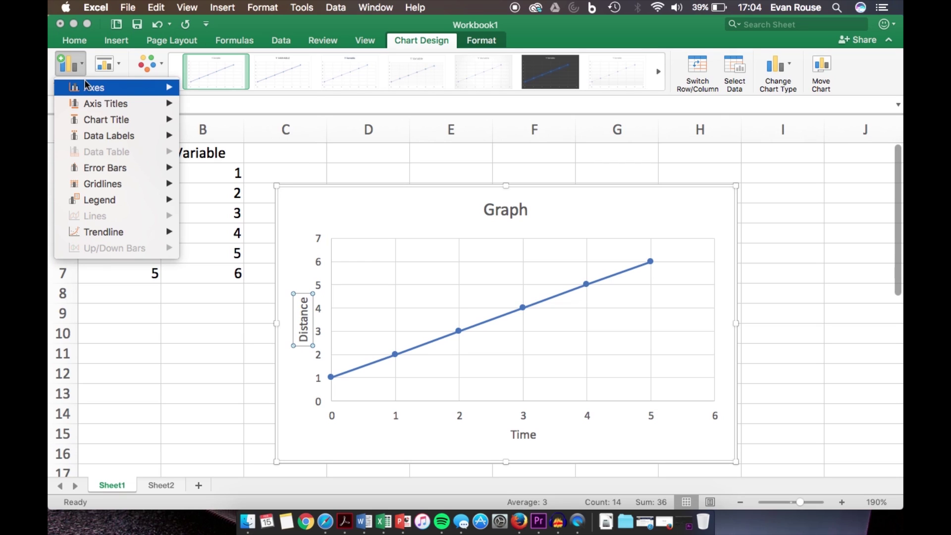
Step: Add Primary Minor Vertical gridlines to the Graph chart
mouse_move(85, 89)
mouse_move(88, 113)
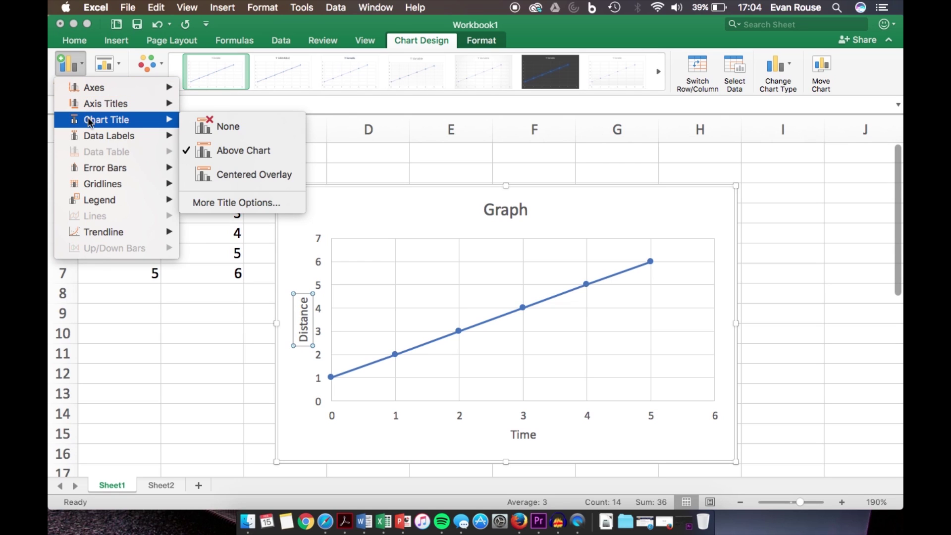
mouse_move(95, 140)
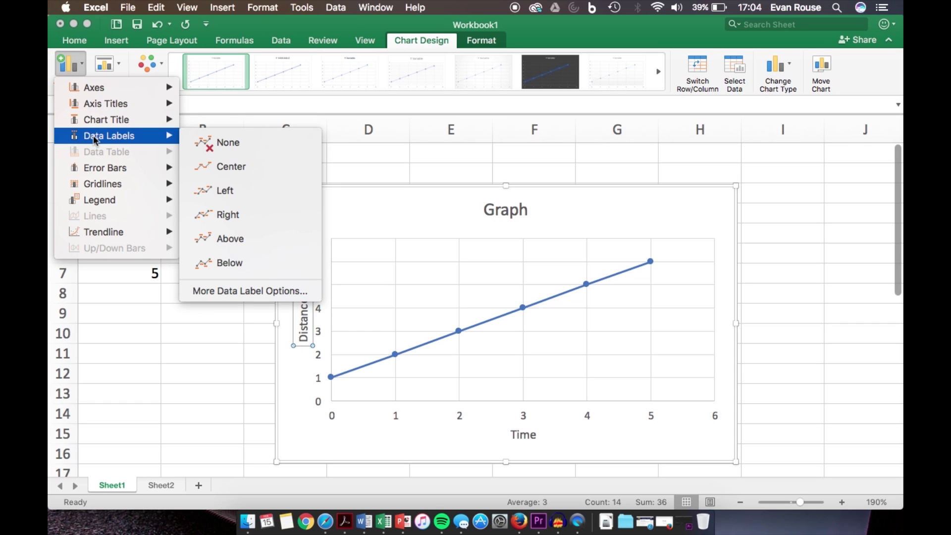
mouse_move(96, 172)
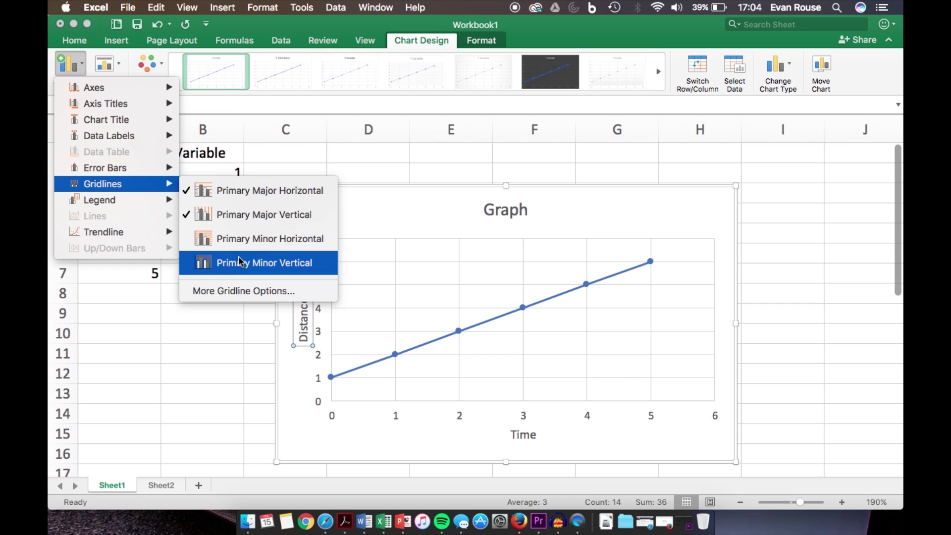
click(238, 259)
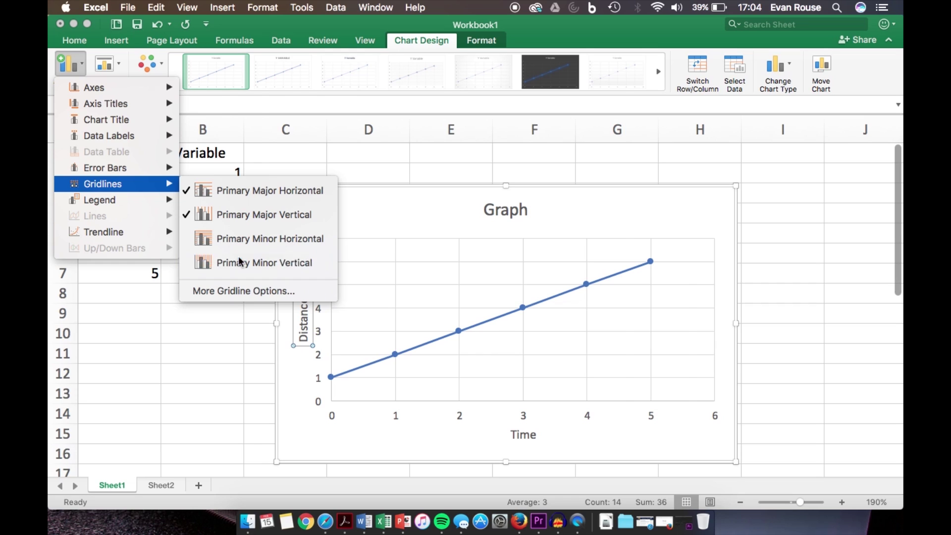
Step: Browse the Add Chart Element list again and close it without changes
click(78, 69)
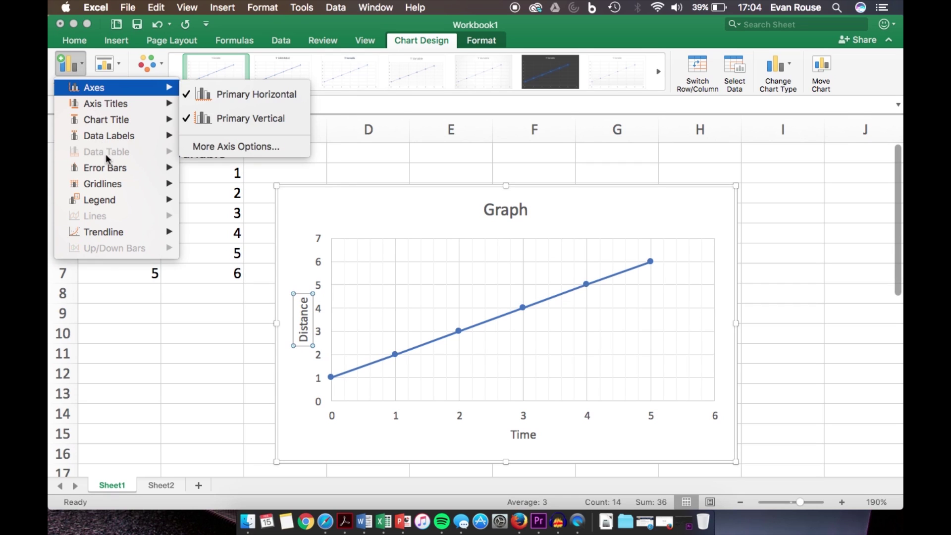
mouse_move(110, 200)
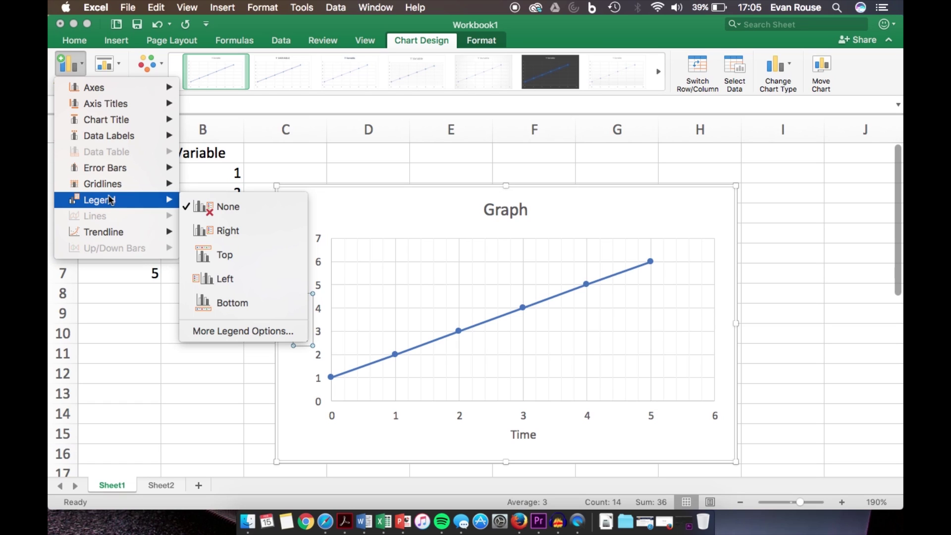
mouse_move(109, 233)
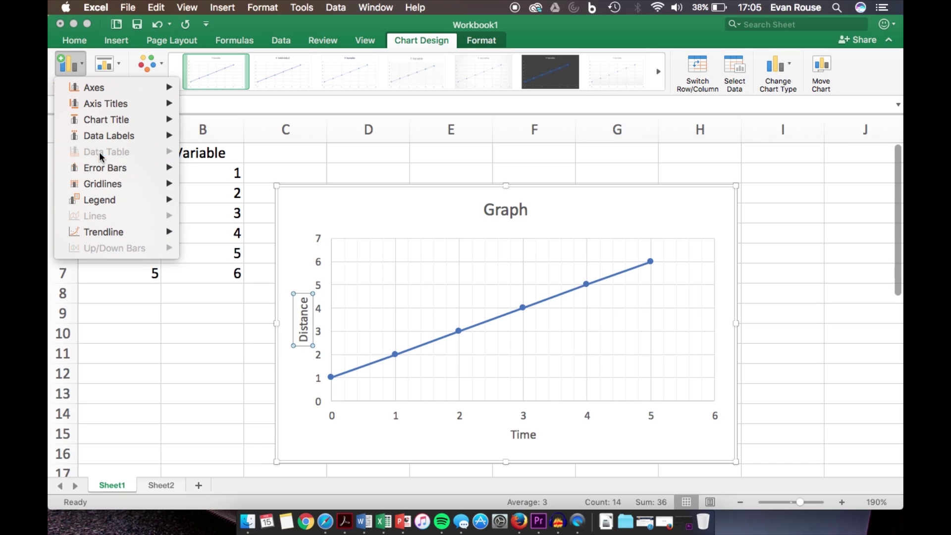
click(279, 158)
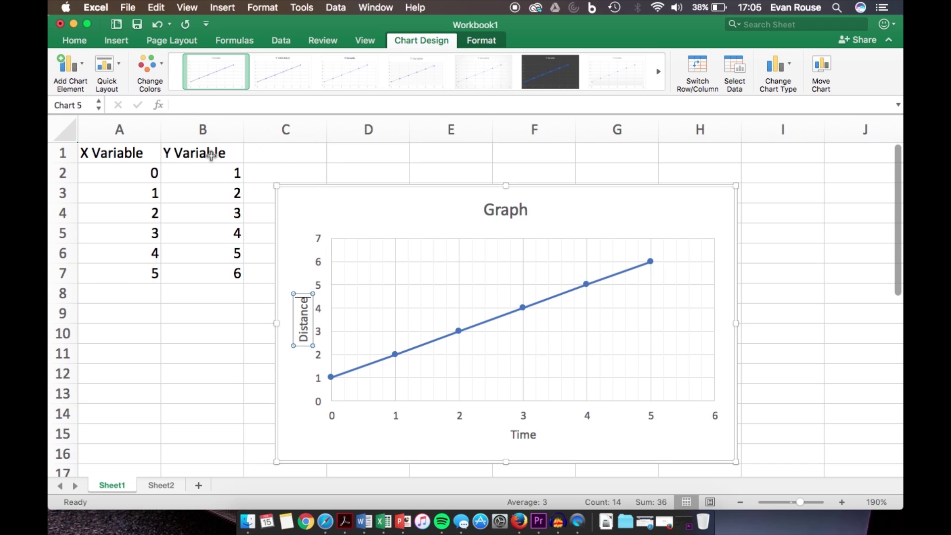
click(120, 149)
Step: Copy A1:B7 from Sheet1 and paste it into Sheet2
drag(121, 148, 203, 282)
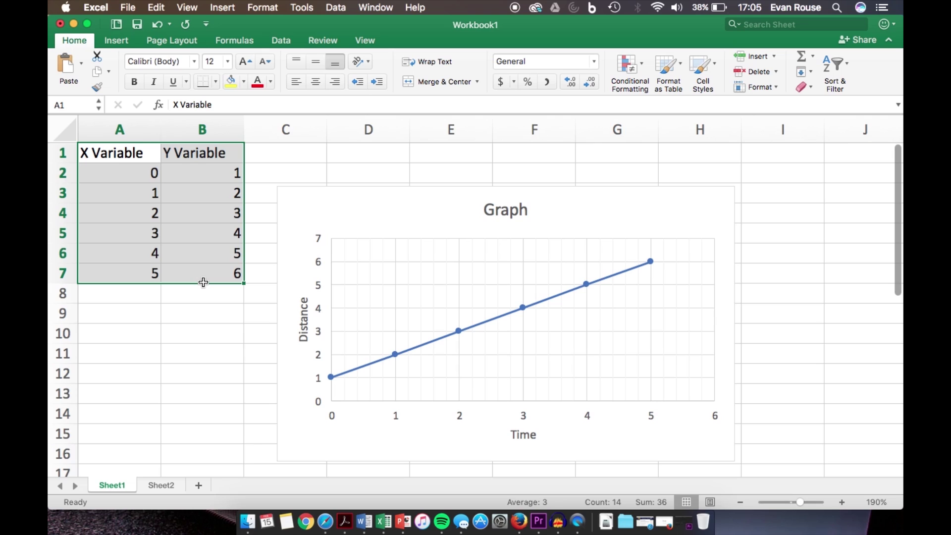
key(super+c)
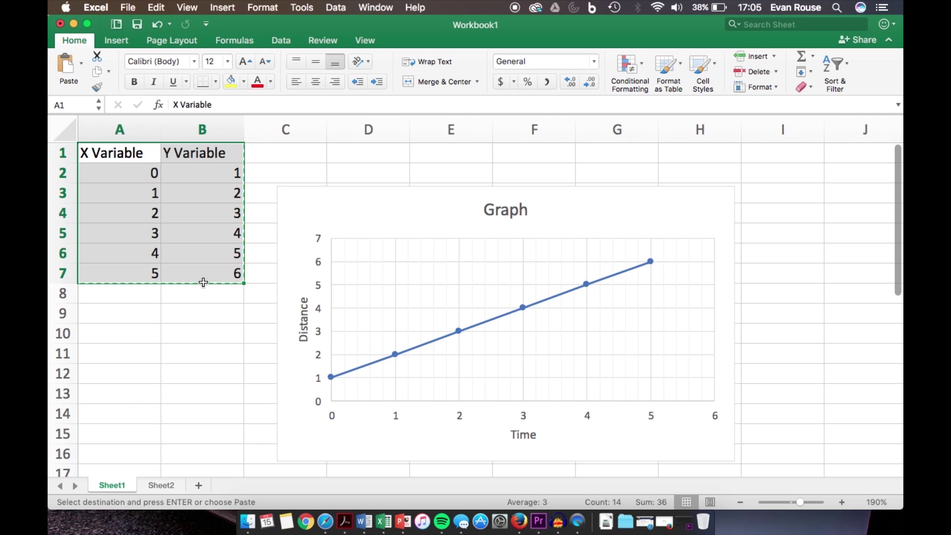
click(162, 486)
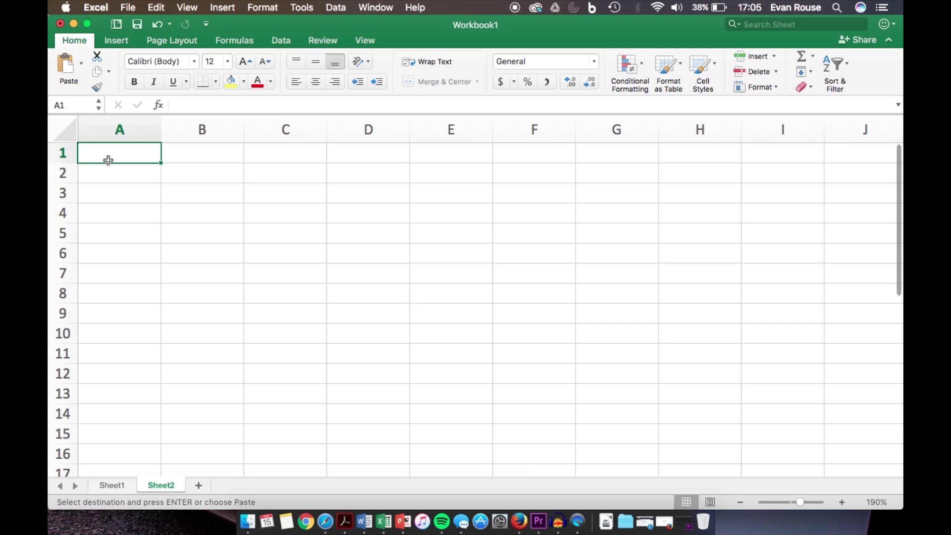
key(super+v)
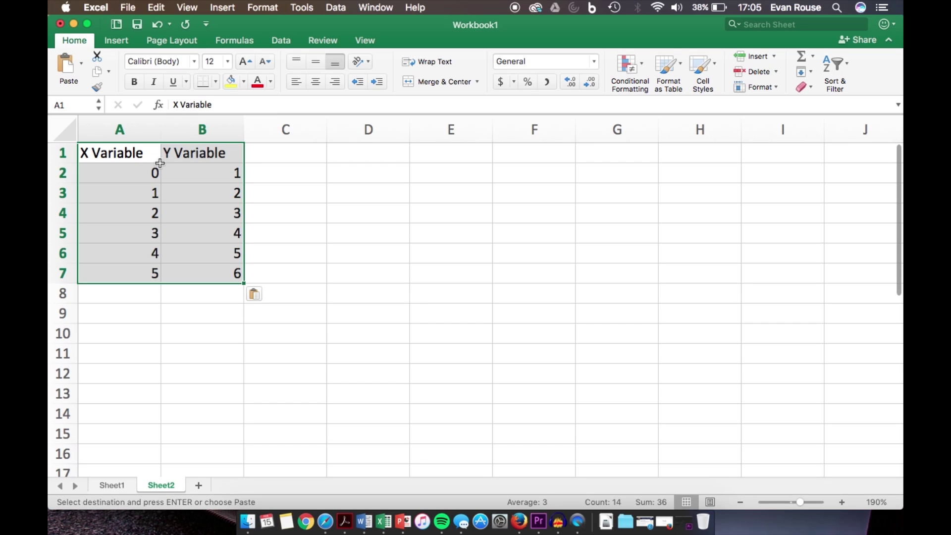
Step: Clear A1 and set the headers 'Line 1' in B1 and 'Line 2' in C1
click(134, 155)
key(Delete)
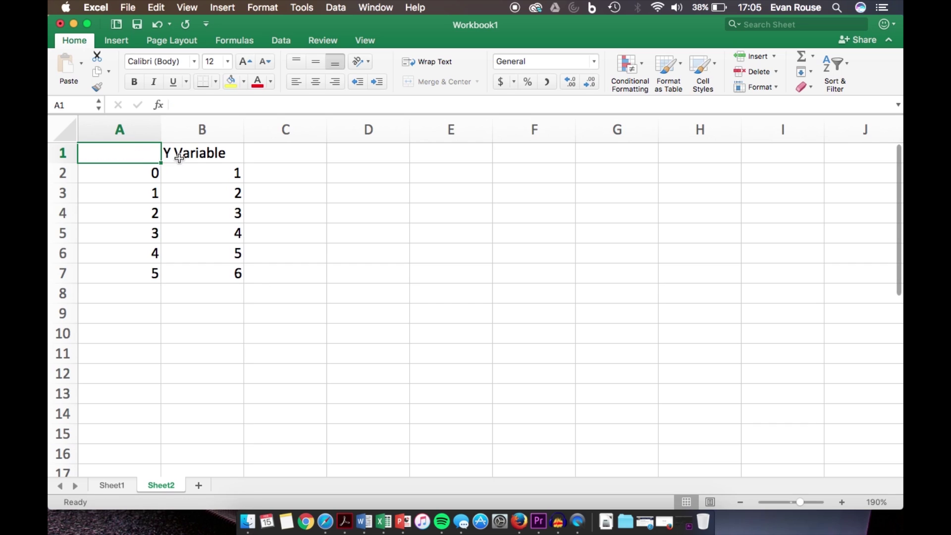
click(180, 157)
key(Delete)
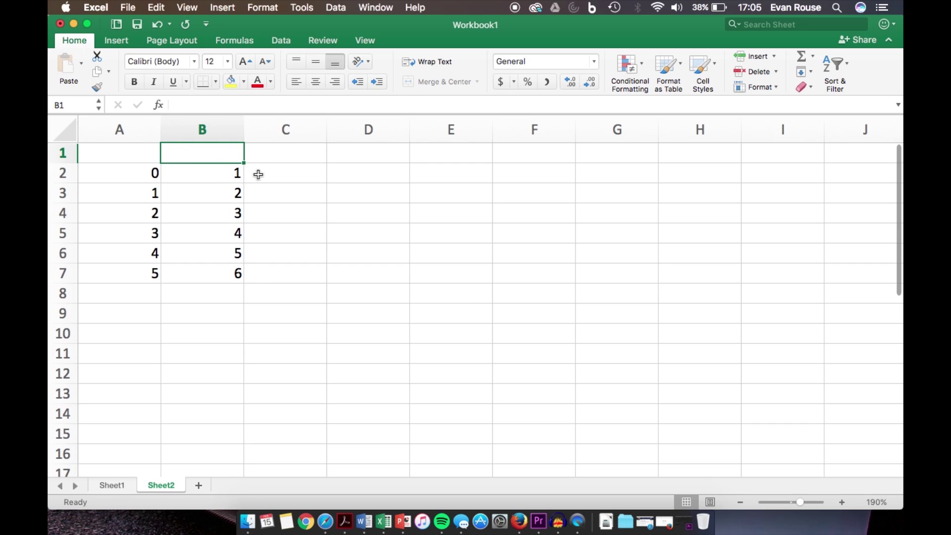
text(Line 1)
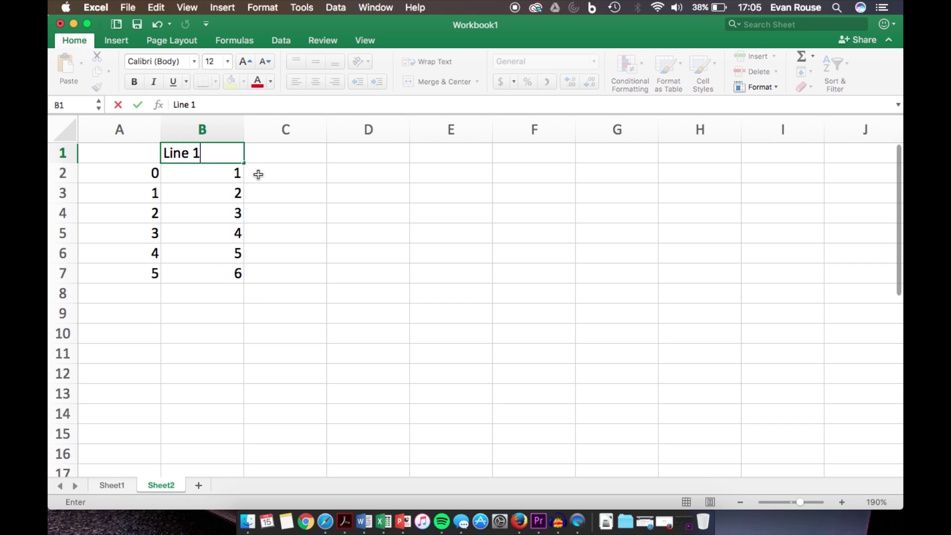
key(Tab)
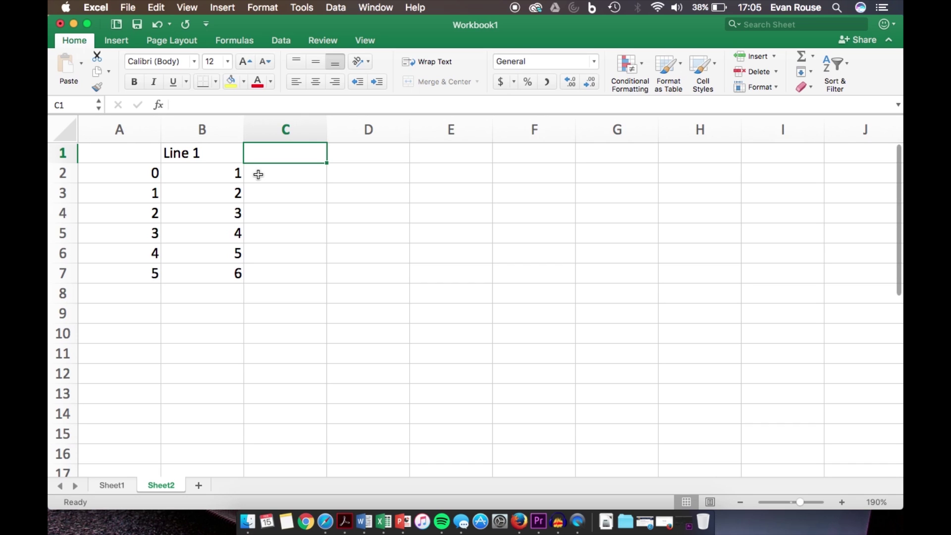
text(Line 2)
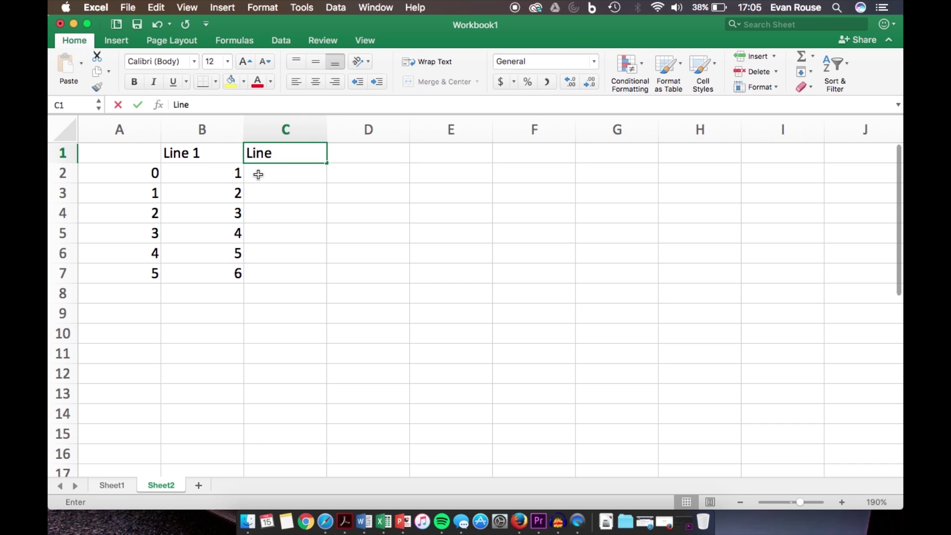
click(294, 177)
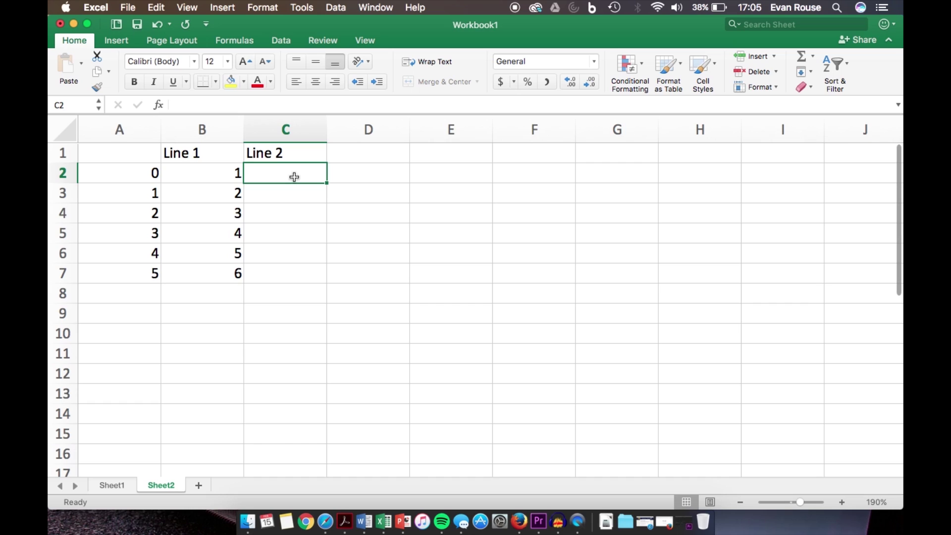
Step: Fill C2:C7 with the Line 2 values 2 through 7
text(2)
key(Return)
text(3)
key(Return)
text(4)
key(Return)
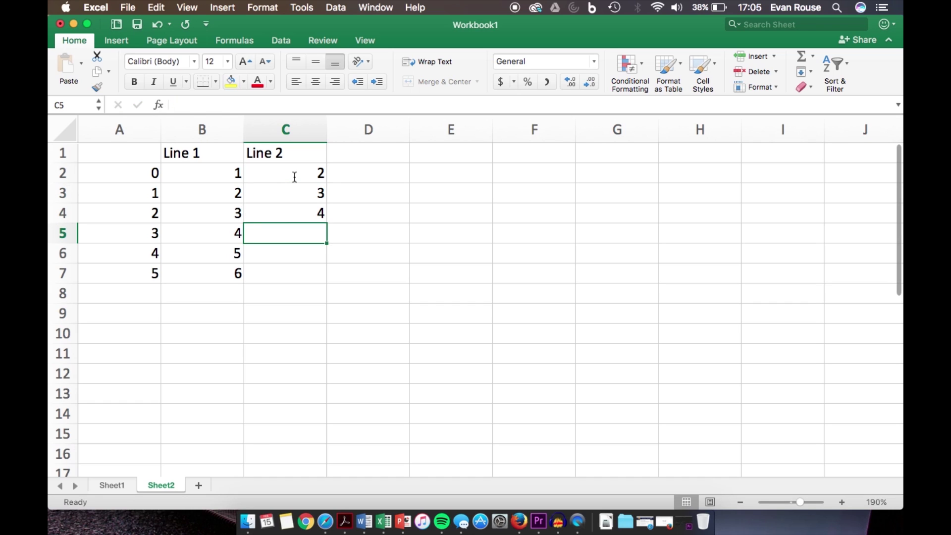
text(5)
key(Return)
text(6)
key(Return)
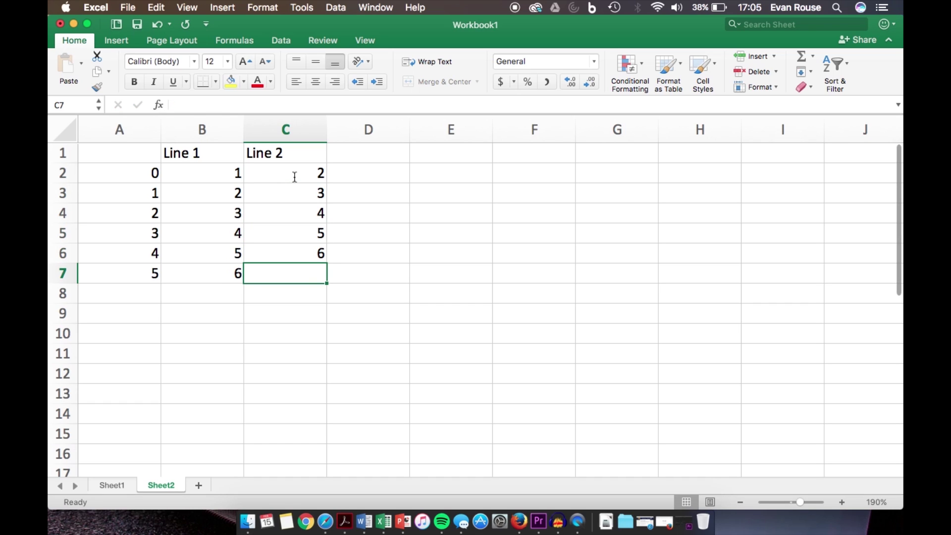
text(7)
key(Return)
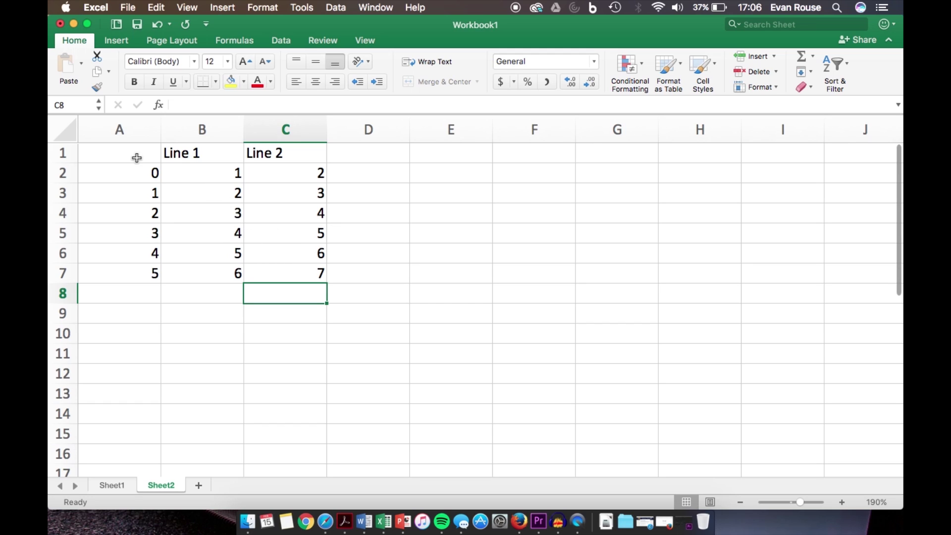
Step: Select A1:C7 and insert a Scatter with Straight Lines and Markers chart
drag(137, 157, 287, 279)
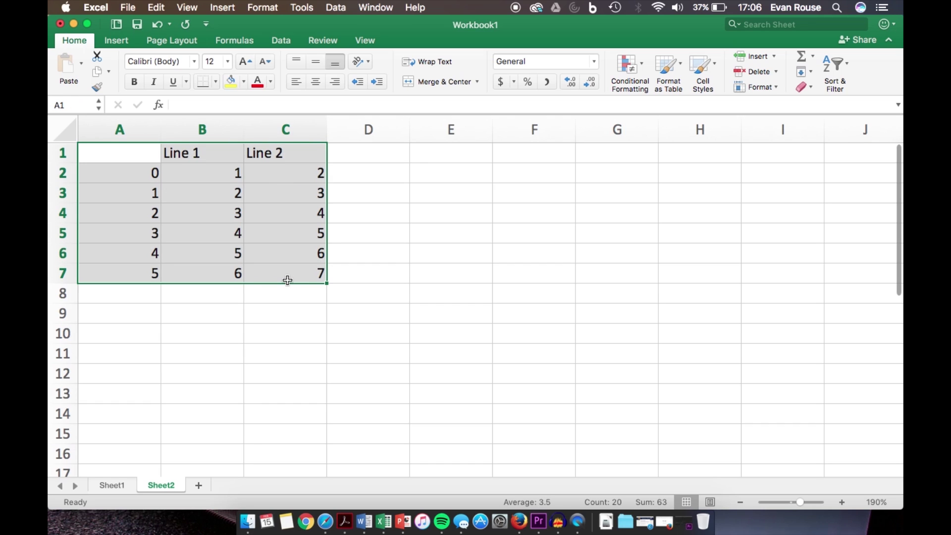
click(116, 42)
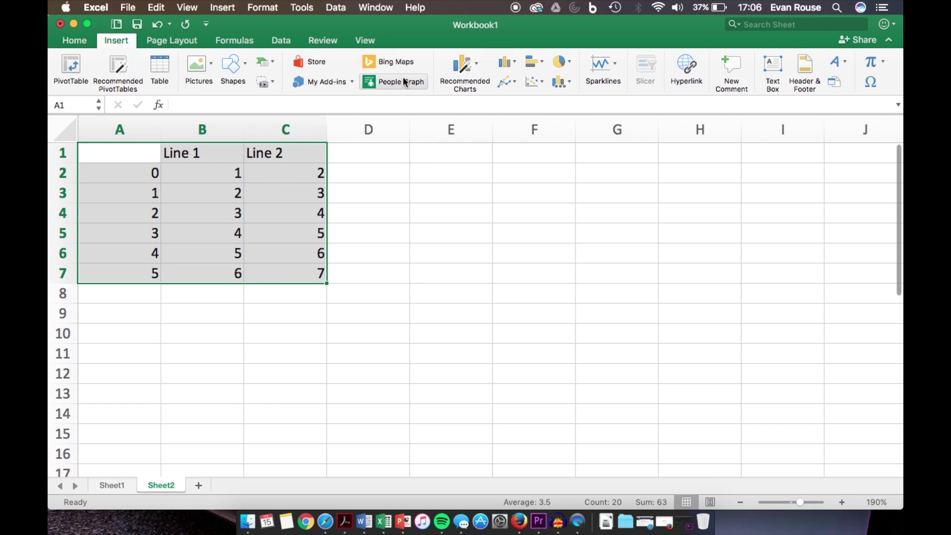
click(539, 86)
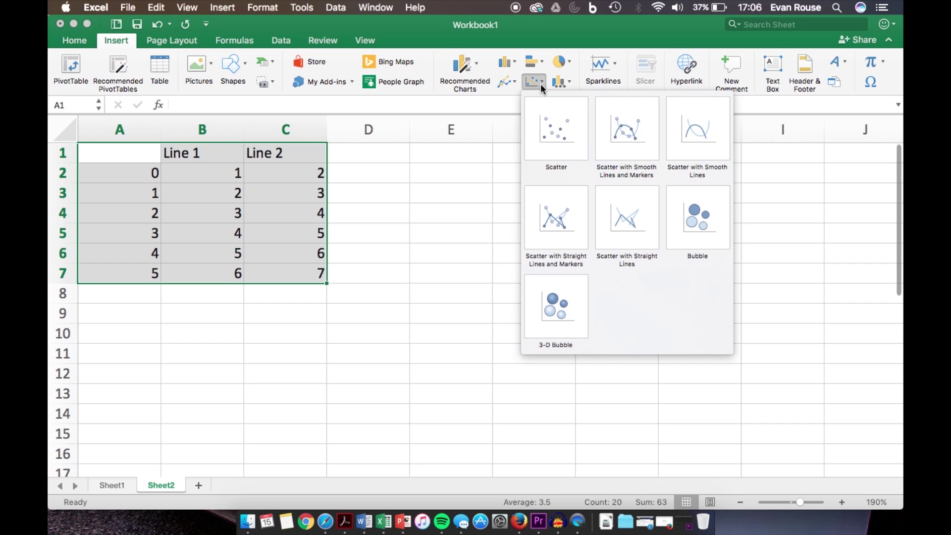
click(551, 210)
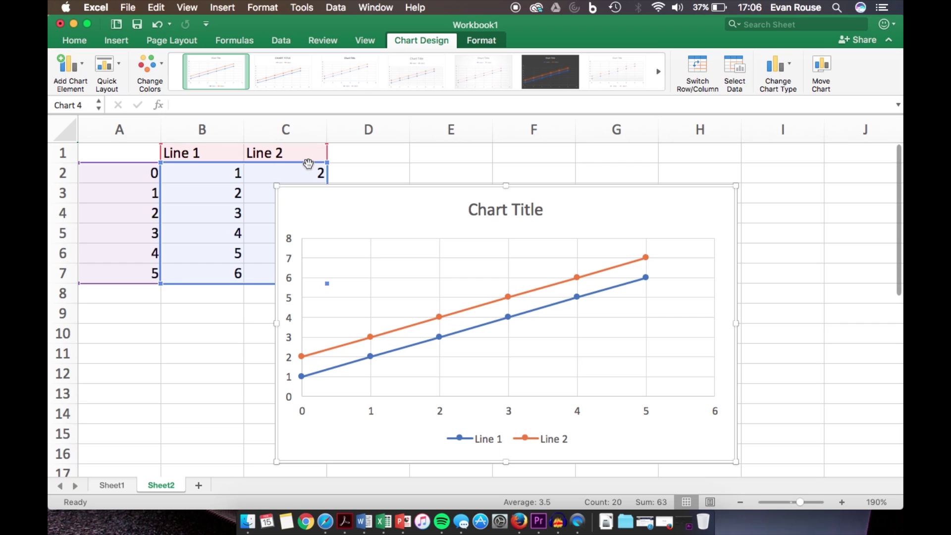
Step: Open Add Chart Element for the two-line chart and bring up the Gridlines choices
click(82, 64)
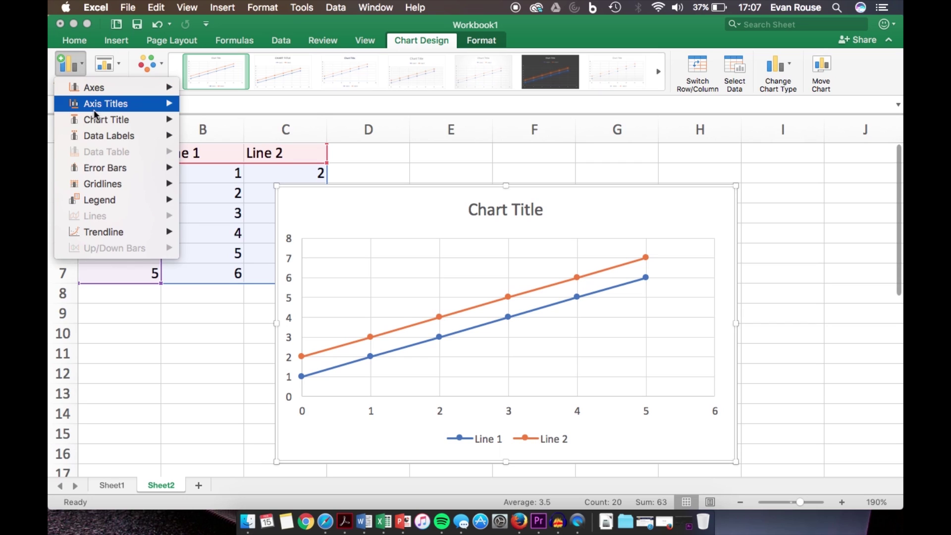
mouse_move(93, 108)
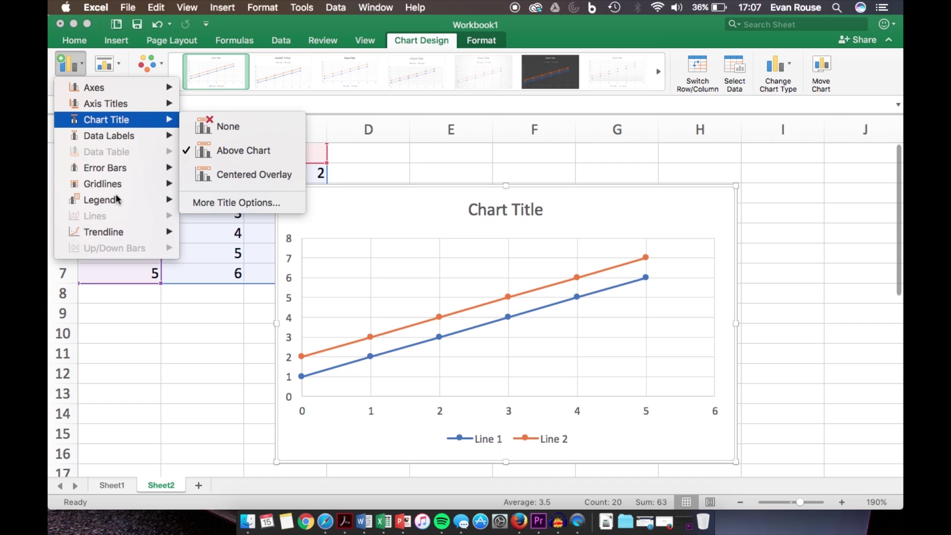
mouse_move(117, 185)
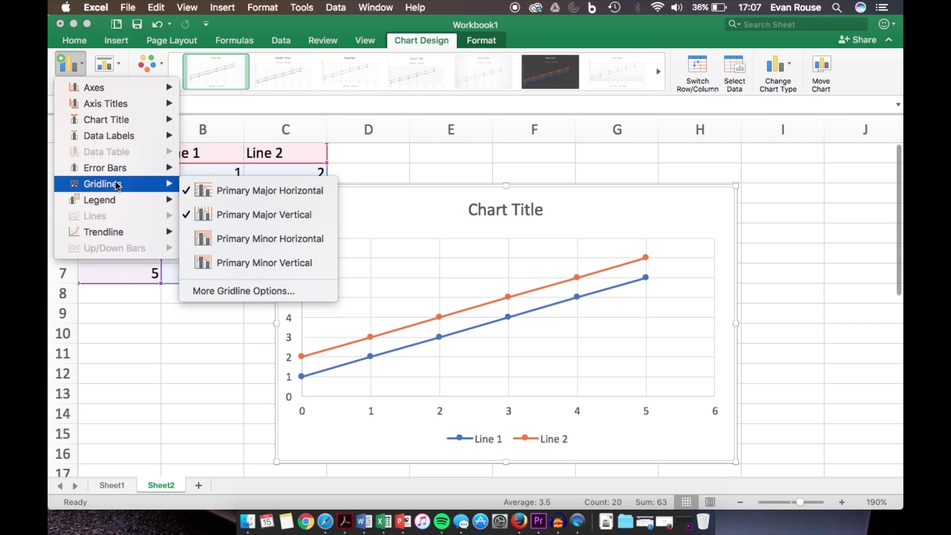